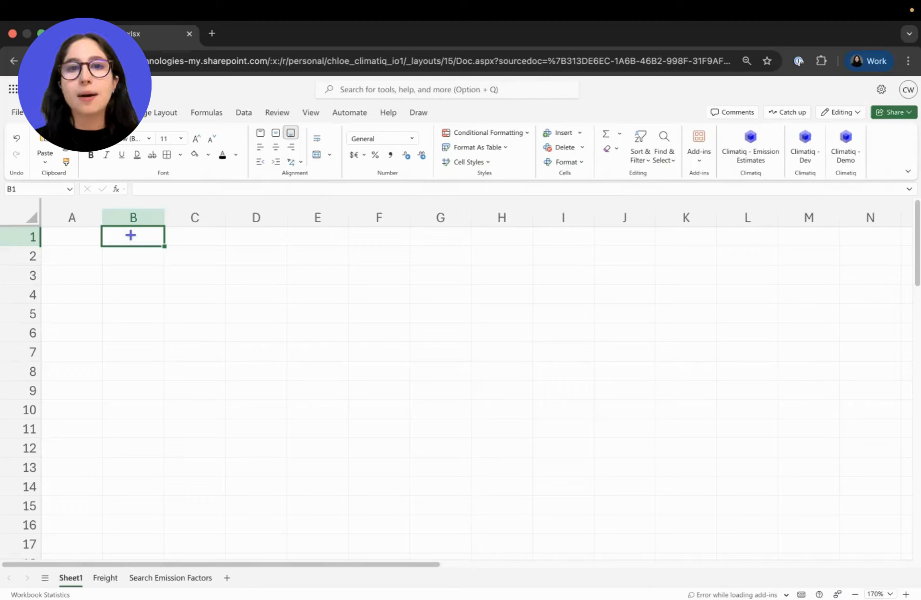
Open the Climatiq - Demo add-in and bring up its Intermodal Freight formula, highlighting the function name
{"action": "left_click", "coordinate": [848, 149]}
{"action": "scroll", "coordinate": [798, 302], "scroll_direction": "down", "scroll_amount": 2}
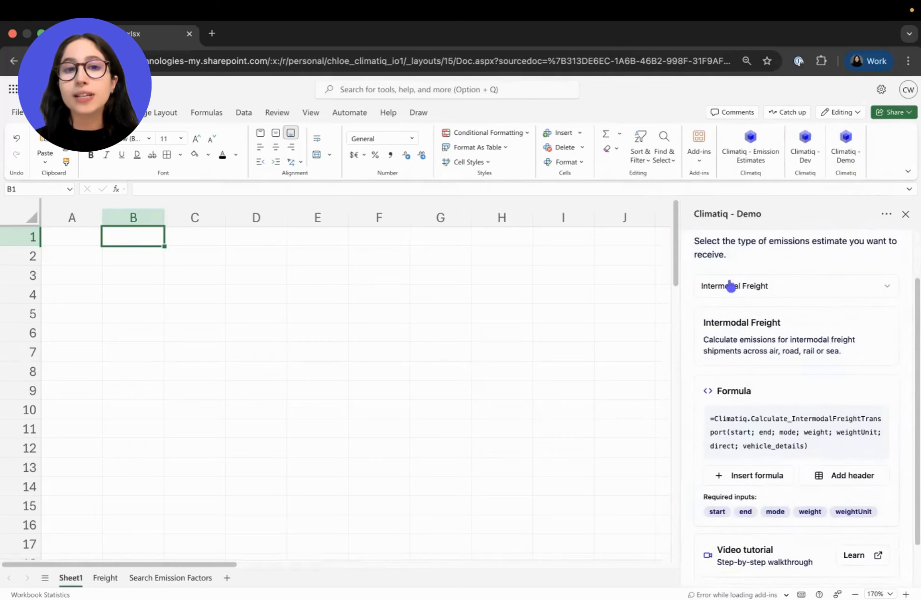
{"action": "left_click_drag", "start_coordinate": [712, 419], "coordinate": [883, 419]}
{"action": "scroll", "coordinate": [881, 418], "scroll_direction": "down", "scroll_amount": 2}
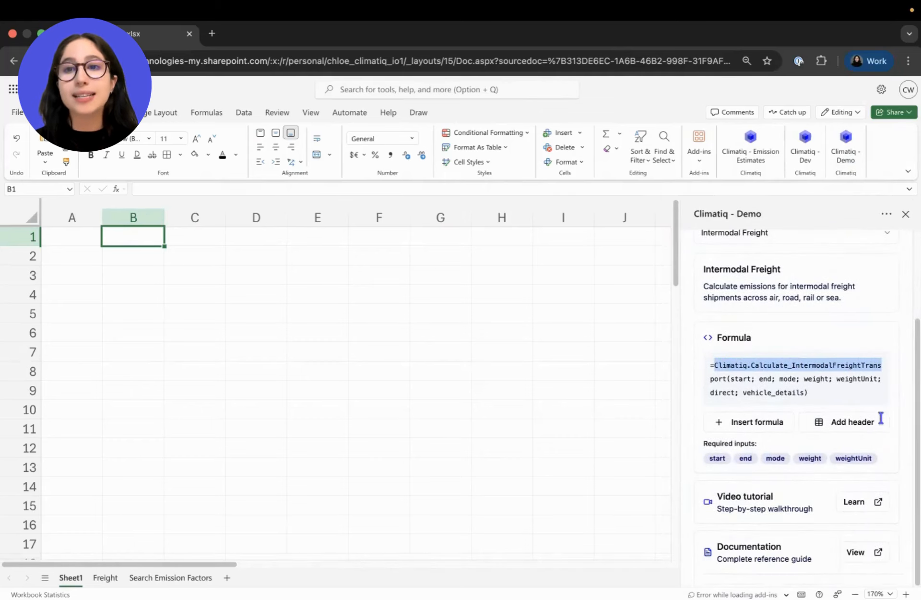
Examine the Intermodal Freight formula's arguments, including direct and vehicle_details, and its list of required inputs
{"action": "left_click", "coordinate": [766, 377]}
{"action": "left_click_drag", "start_coordinate": [730, 379], "coordinate": [819, 394]}
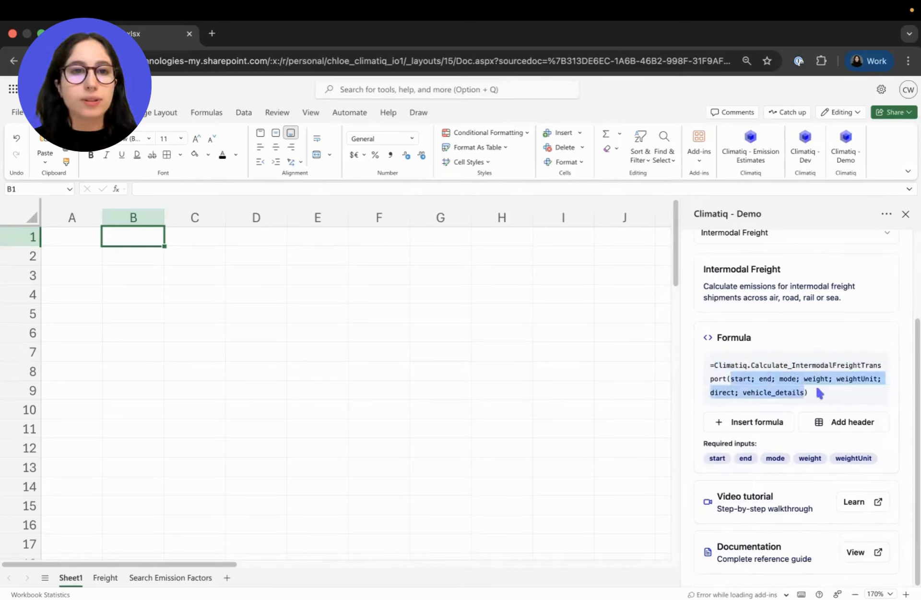
{"action": "left_click", "coordinate": [818, 393]}
{"action": "double_click", "coordinate": [740, 378]}
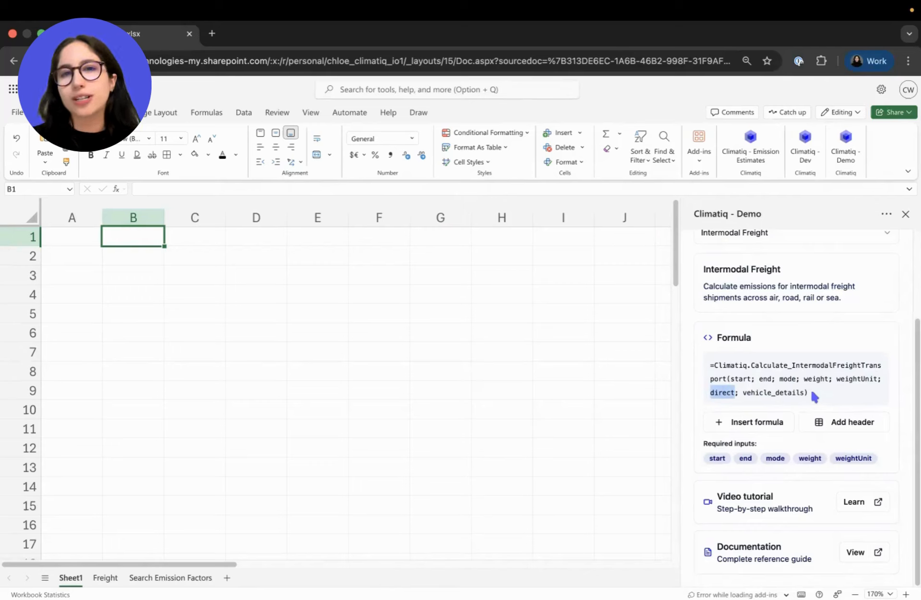
{"action": "double_click", "coordinate": [779, 392]}
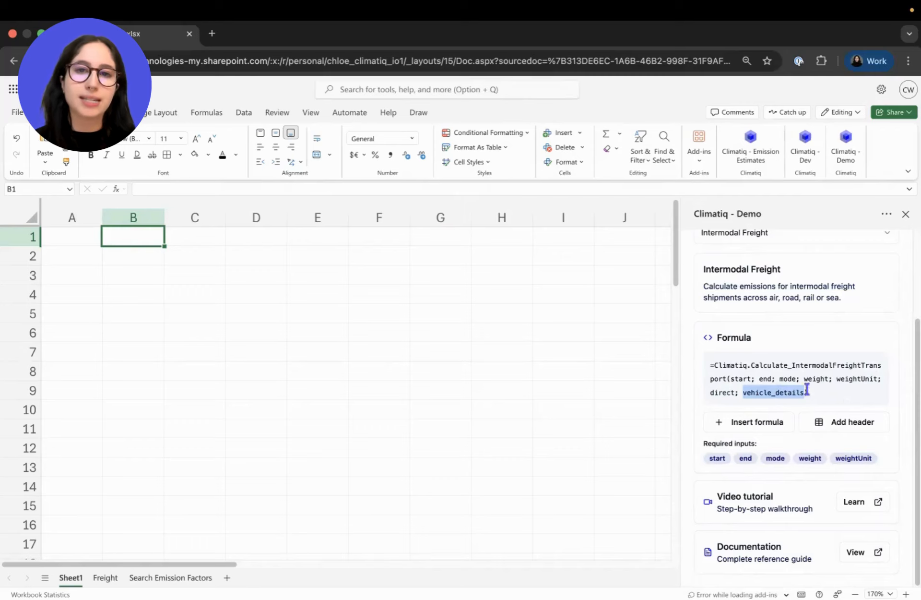
{"action": "left_click", "coordinate": [815, 392]}
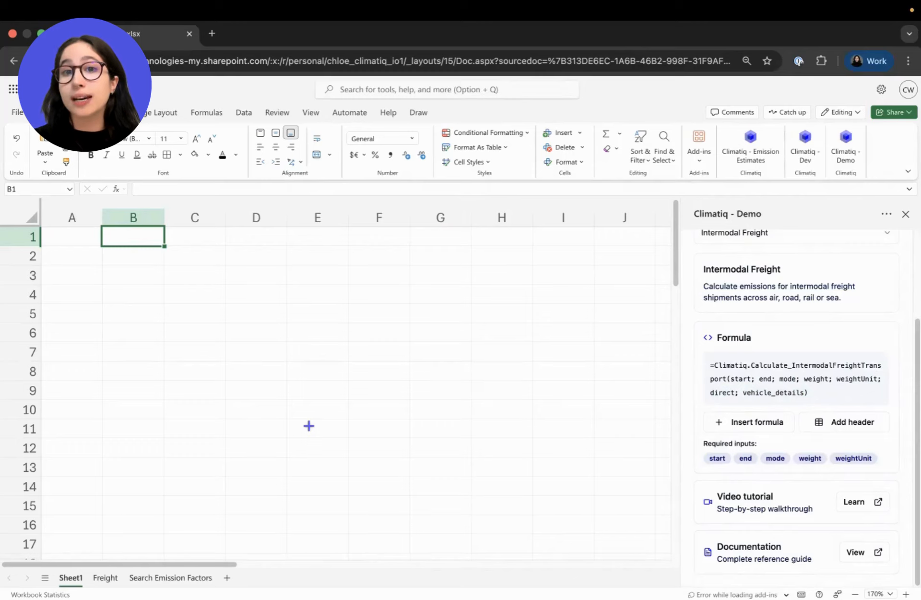
{"action": "left_click_drag", "start_coordinate": [702, 442], "coordinate": [881, 461]}
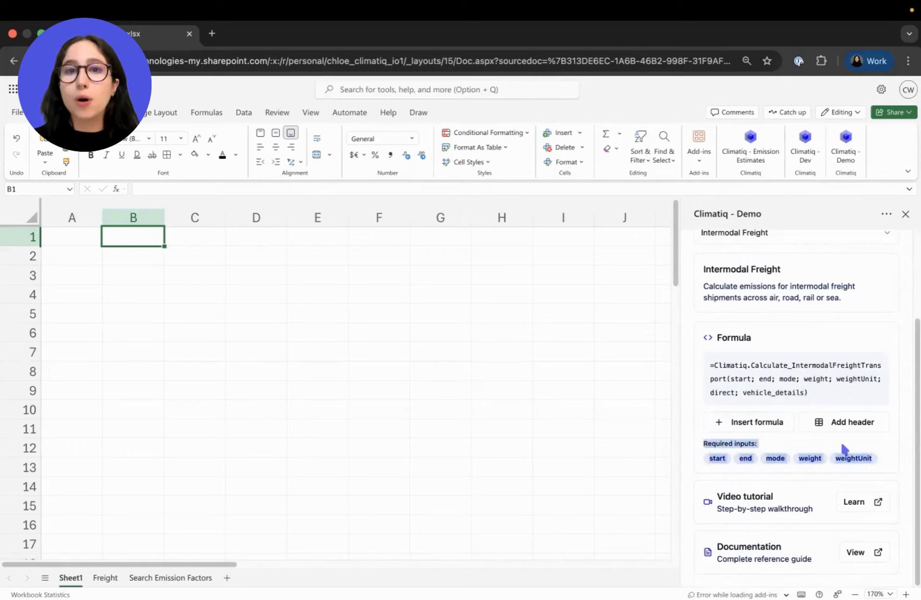
{"action": "left_click", "coordinate": [858, 439]}
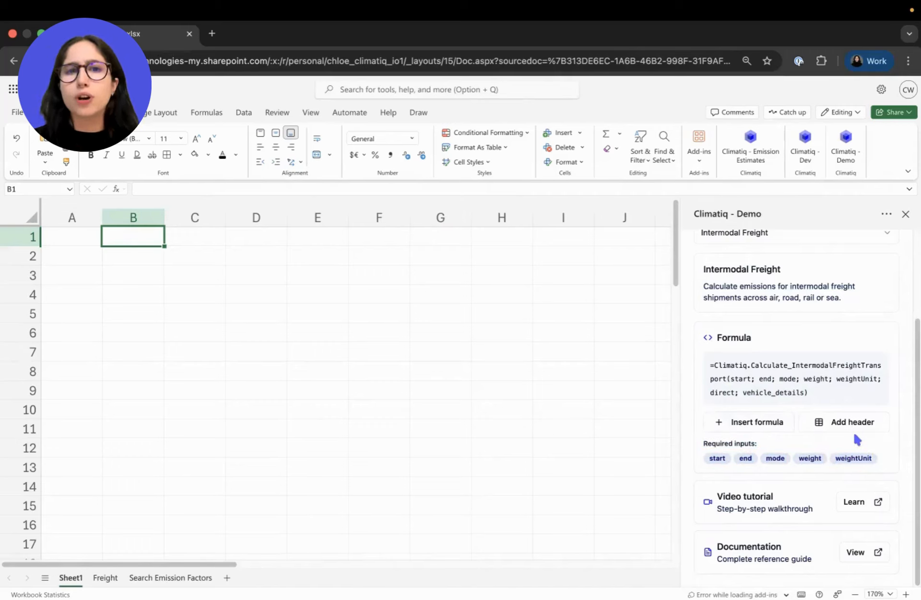
Open the Freight sheet and review the shipment table's column headers from Start through vehicle details
{"action": "left_click", "coordinate": [105, 577]}
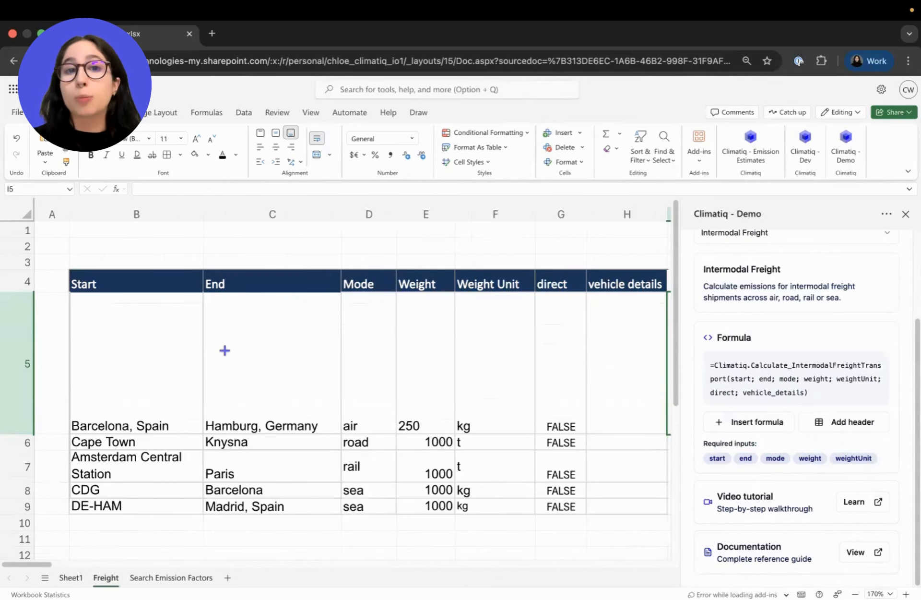
{"action": "scroll", "coordinate": [224, 350], "scroll_direction": "left", "scroll_amount": 3}
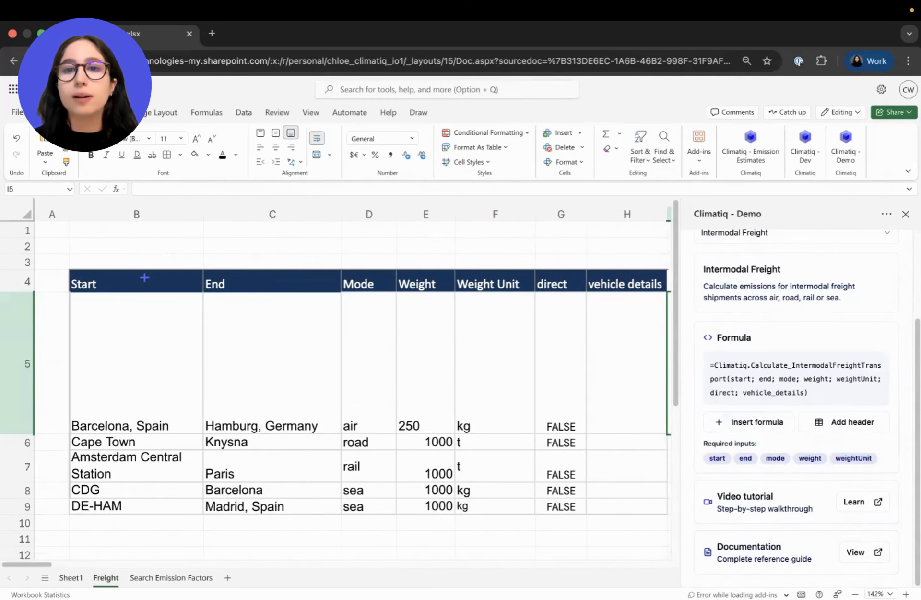
{"action": "left_click", "coordinate": [145, 277]}
{"action": "key", "text": "Right"}
{"action": "key", "text": "Right"}
{"action": "key", "text": "Right"}
{"action": "key", "text": "Right"}
{"action": "key", "text": "Right"}
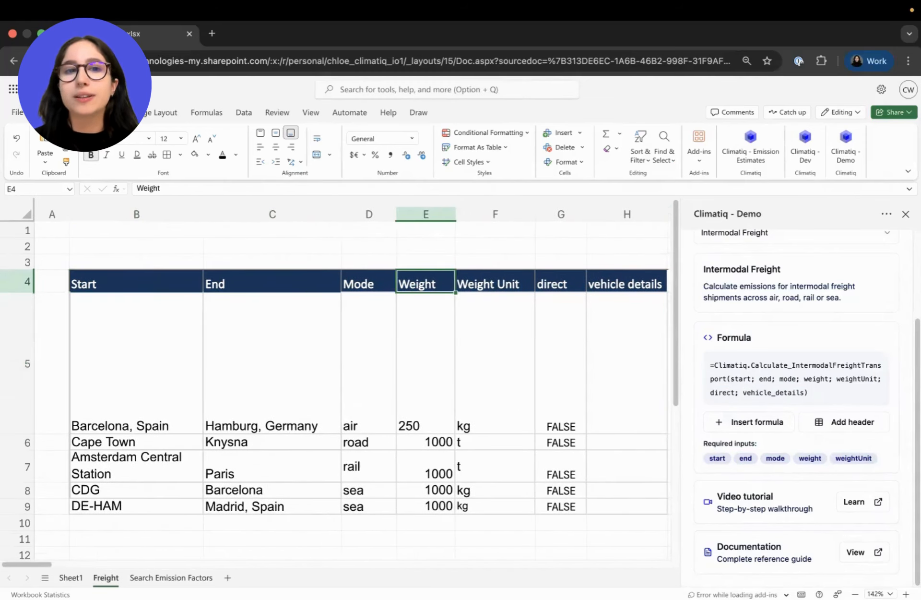
{"action": "key", "text": "Right"}
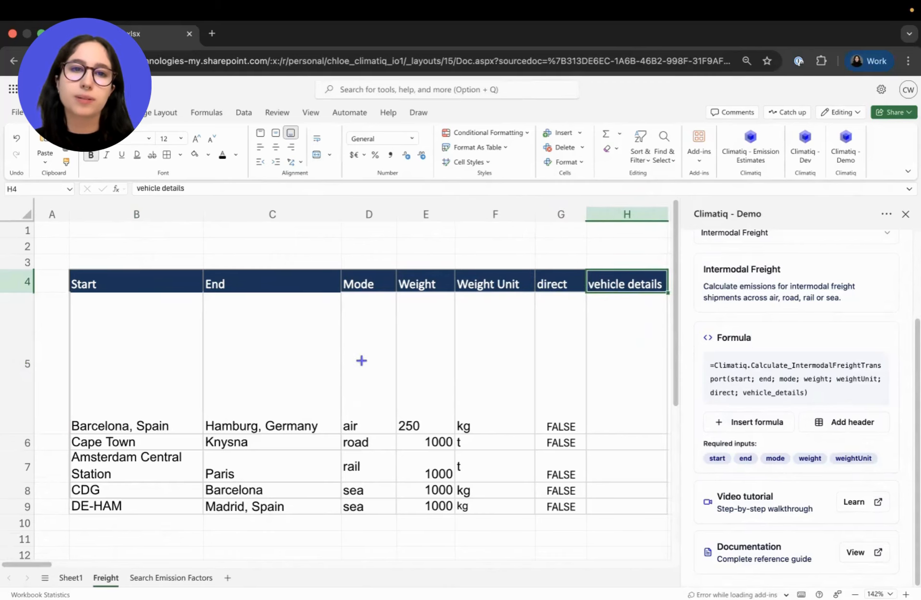
{"action": "scroll", "coordinate": [361, 360], "scroll_direction": "right", "scroll_amount": 1}
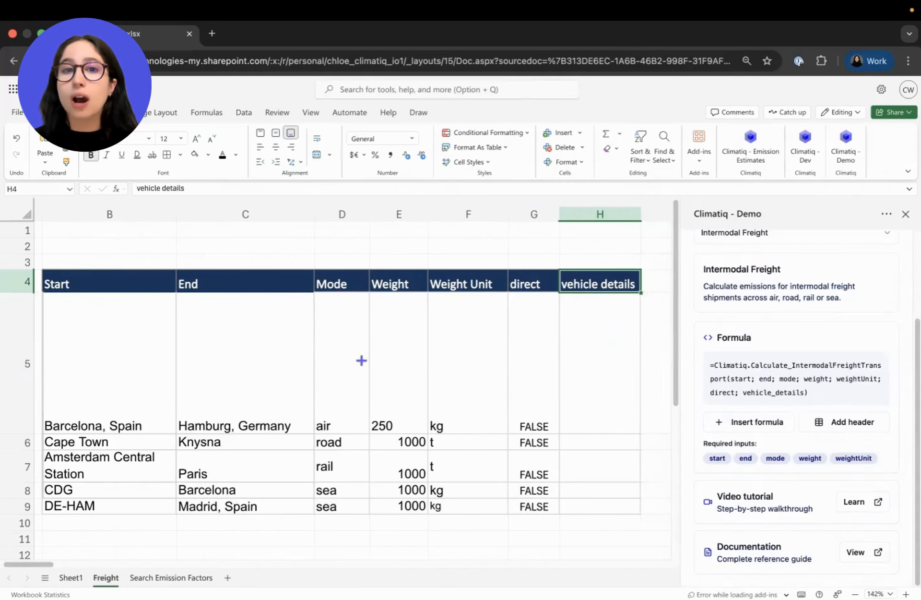
{"action": "scroll", "coordinate": [361, 361], "scroll_direction": "right", "scroll_amount": 3}
{"action": "scroll", "coordinate": [362, 361], "scroll_direction": "left", "scroll_amount": 4}
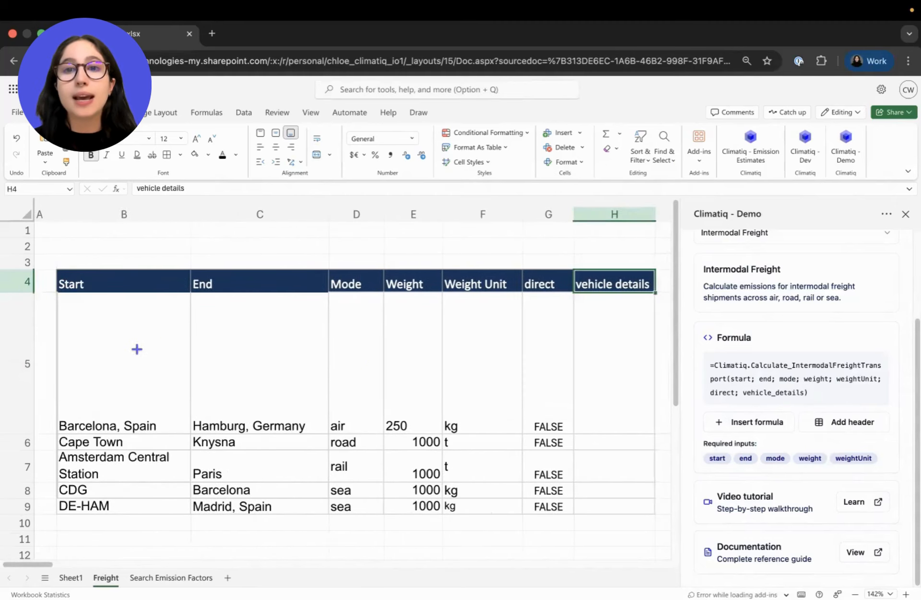
Review the first shipment's values in row 5, from its start and end locations to the direct flag
{"action": "left_click", "coordinate": [158, 378]}
{"action": "left_click", "coordinate": [194, 431]}
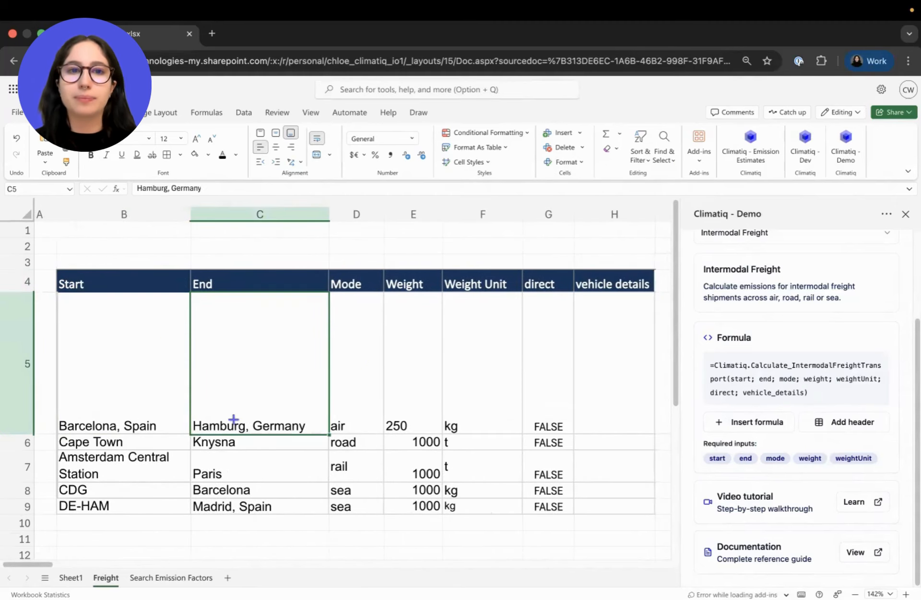
{"action": "left_click", "coordinate": [360, 376]}
{"action": "key", "text": "Right"}
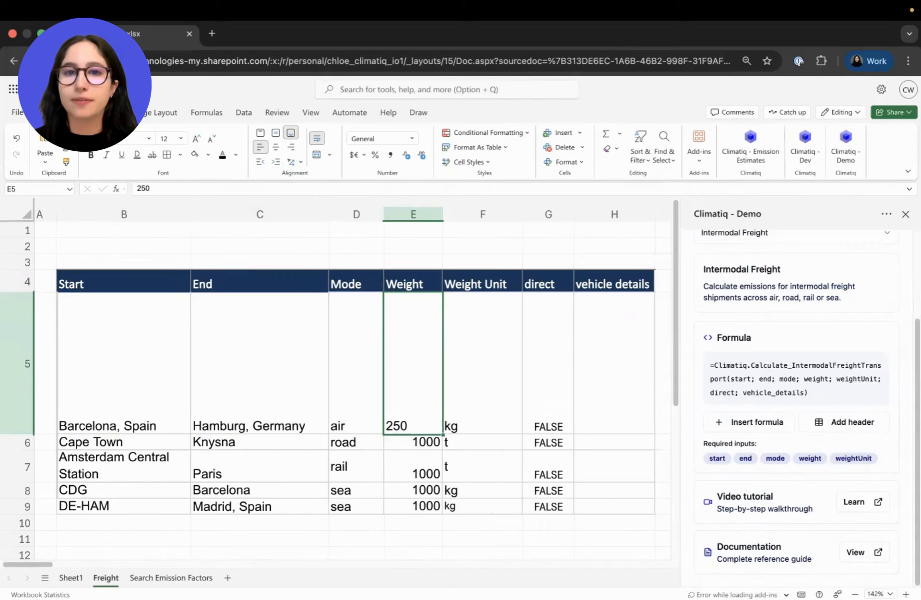
{"action": "key", "text": "Right"}
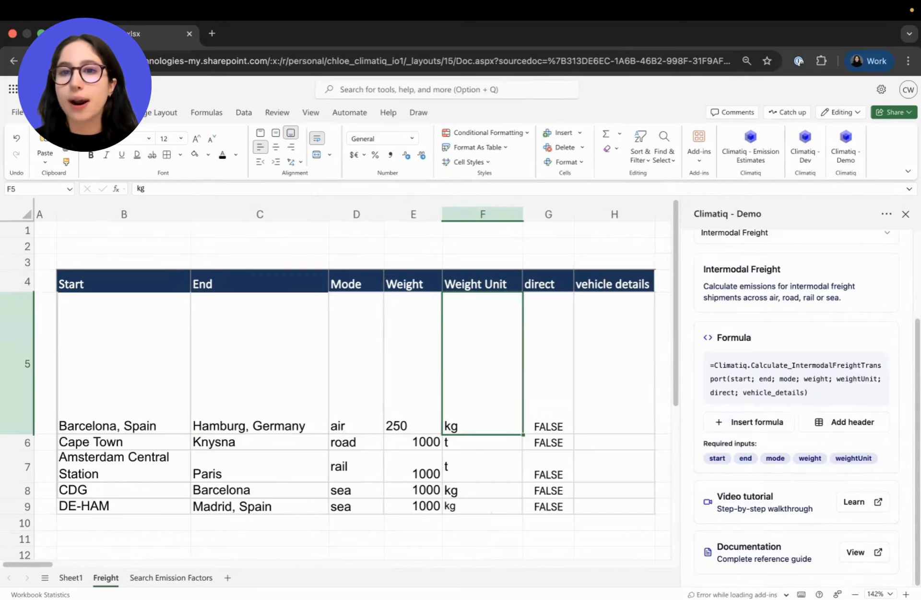
{"action": "key", "text": "Right"}
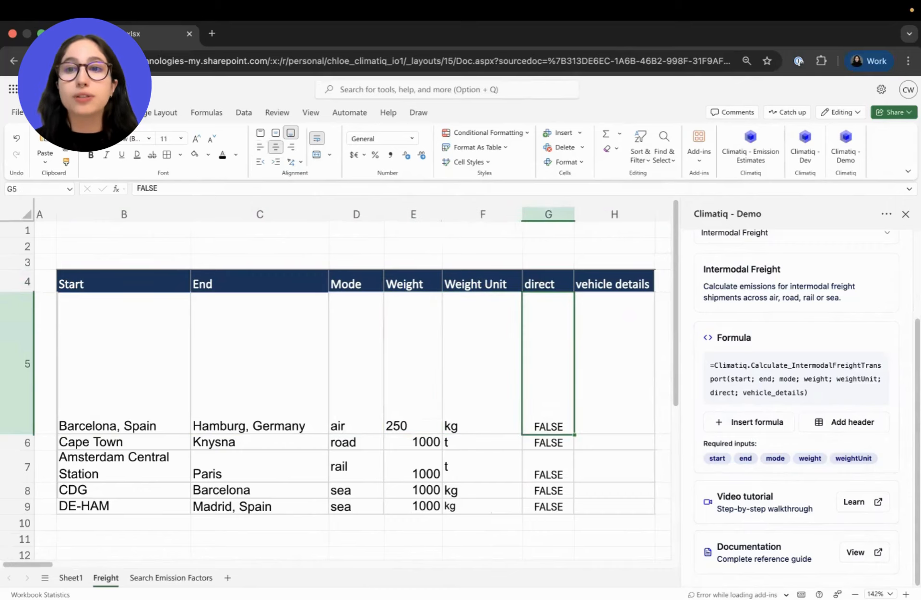
Start a CLIMATIQ.CALCULATE_INTERMODALFREIGHTTRANSPORT formula in cell I5, beside the first shipment
{"action": "scroll", "coordinate": [458, 395], "scroll_direction": "right", "scroll_amount": 5}
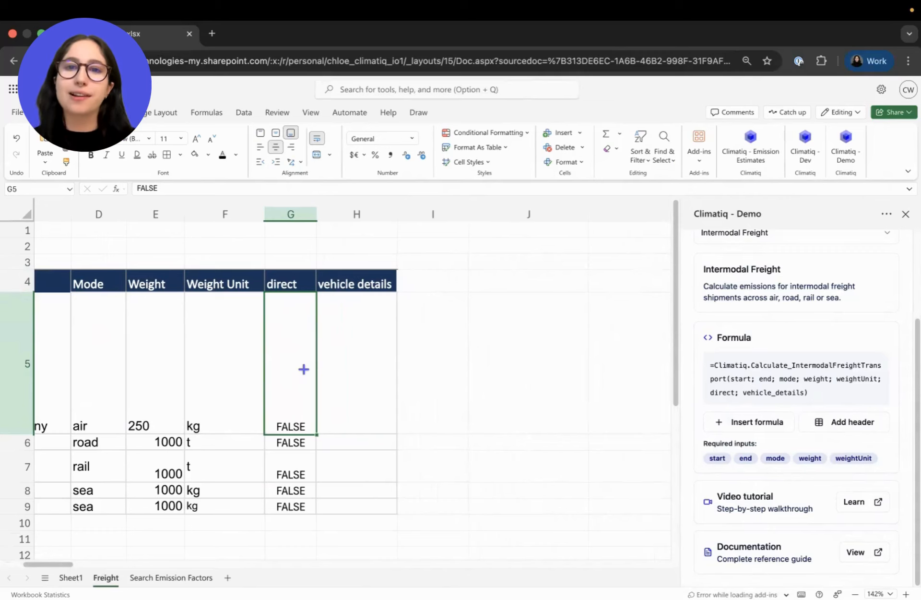
{"action": "left_click", "coordinate": [422, 352]}
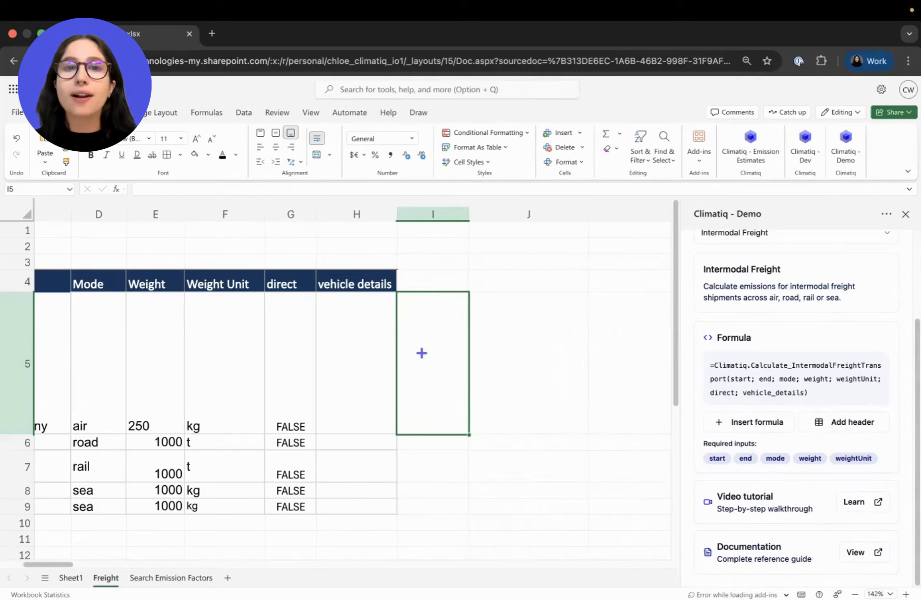
{"action": "type", "text": "="}
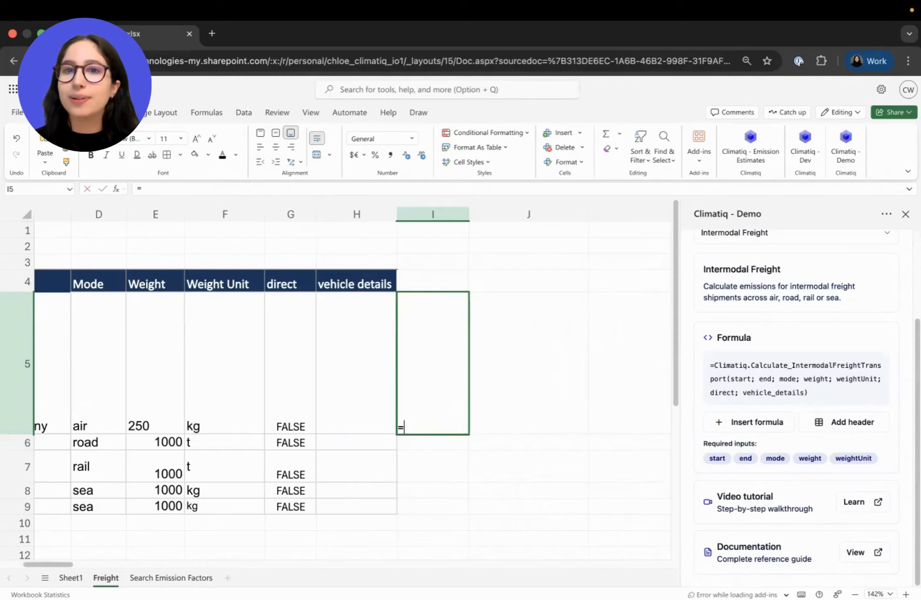
{"action": "type", "text": "inter"}
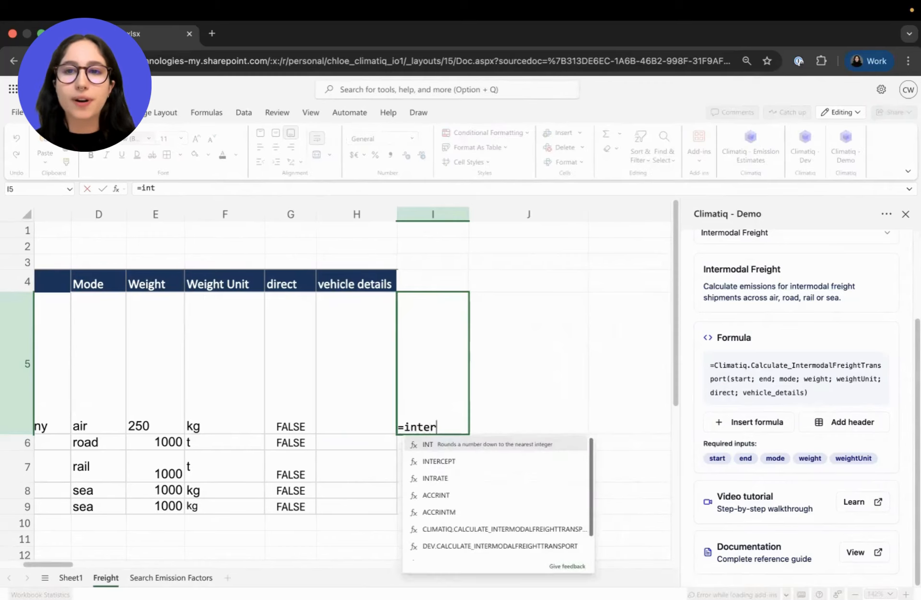
{"action": "left_click", "coordinate": [463, 467]}
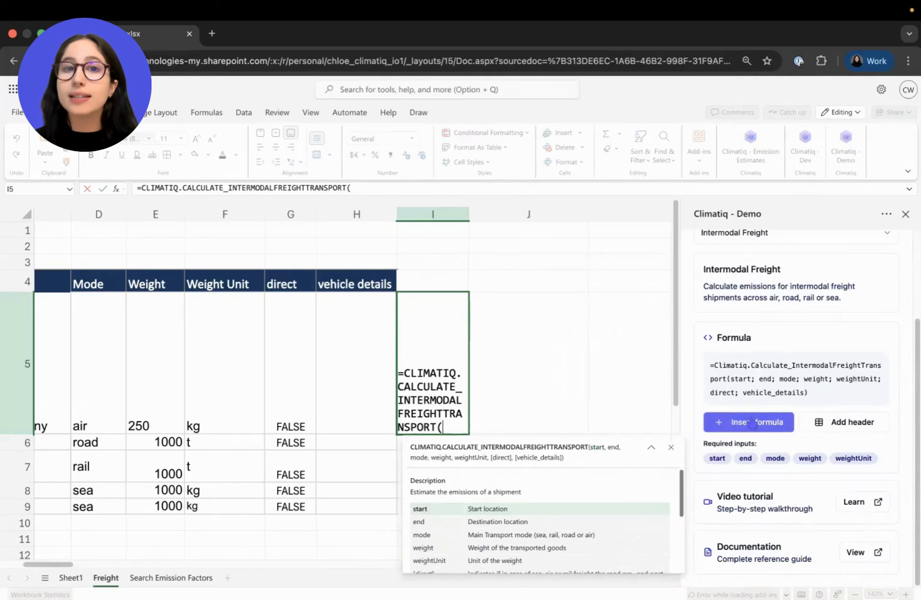
Supply B5, C5 and D5 as the formula's start, end and mode arguments
{"action": "scroll", "coordinate": [331, 337], "scroll_direction": "left", "scroll_amount": 3}
{"action": "scroll", "coordinate": [331, 336], "scroll_direction": "left", "scroll_amount": 2}
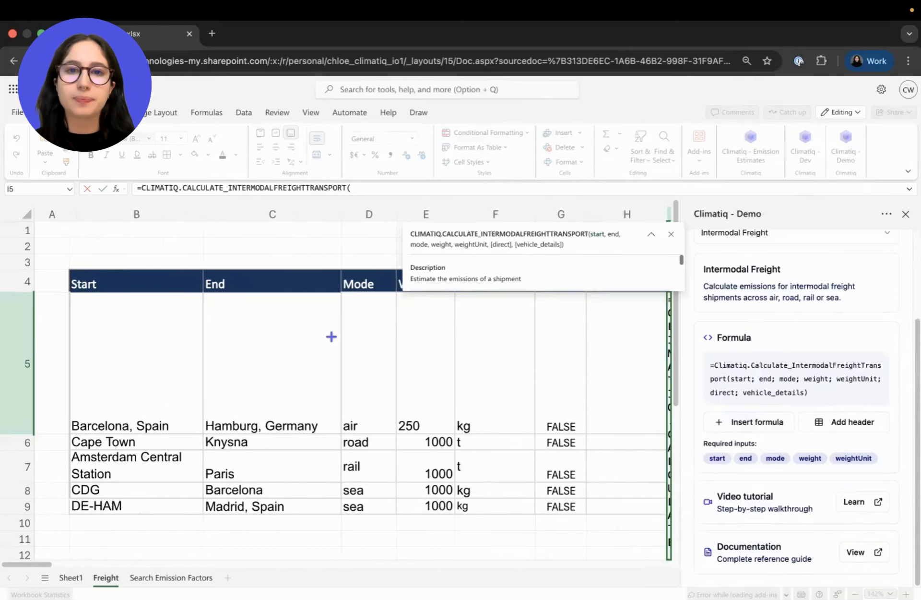
{"action": "left_click", "coordinate": [159, 362]}
{"action": "type", "text": ","}
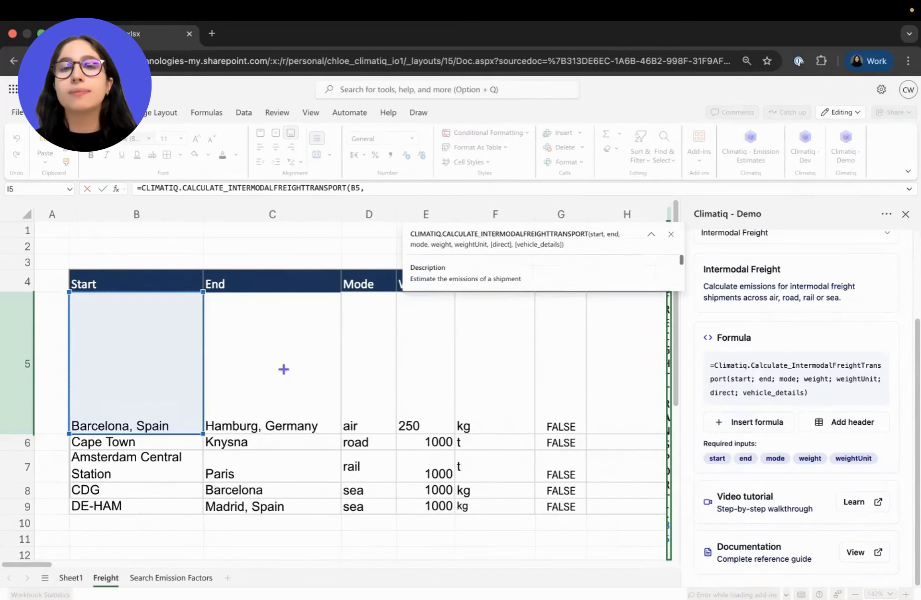
{"action": "left_click", "coordinate": [284, 370]}
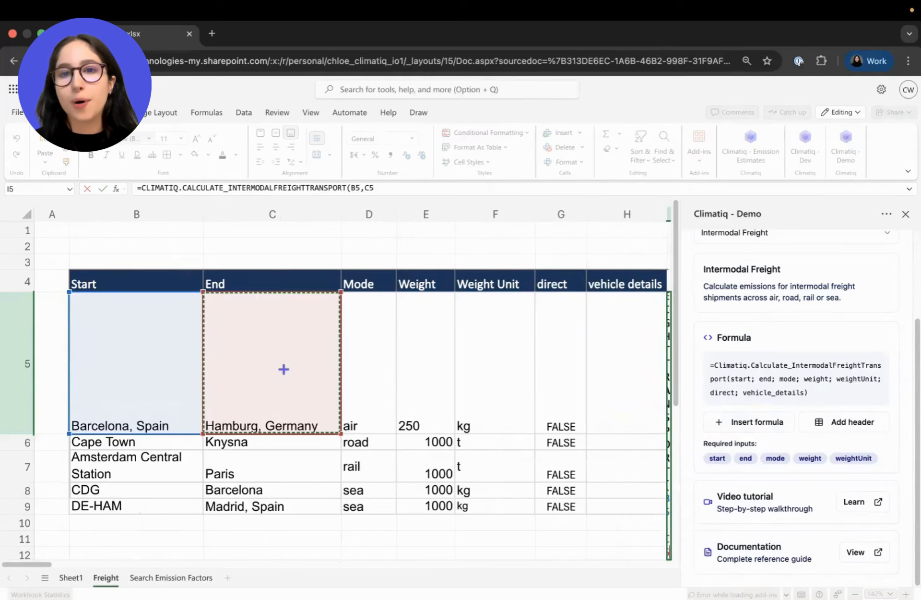
{"action": "type", "text": ","}
{"action": "left_click", "coordinate": [373, 367]}
{"action": "type", "text": ","}
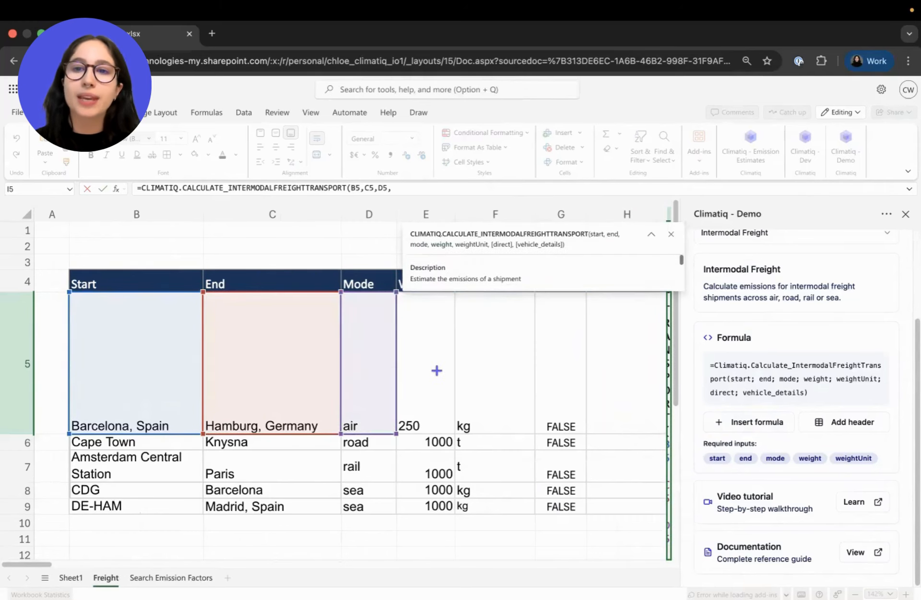
Add E5, F5, G5 and H5 as the weight, weight unit, direct and vehicle details arguments, and complete the formula
{"action": "left_click", "coordinate": [436, 370]}
{"action": "type", "text": ","}
{"action": "left_click", "coordinate": [486, 369]}
{"action": "type", "text": ","}
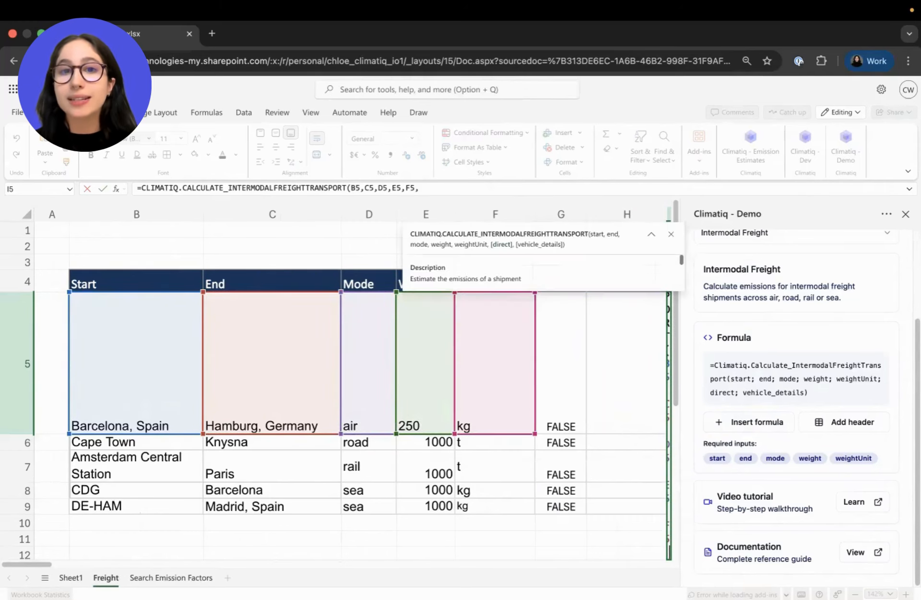
{"action": "left_click", "coordinate": [546, 372]}
{"action": "type", "text": ","}
{"action": "left_click", "coordinate": [604, 378]}
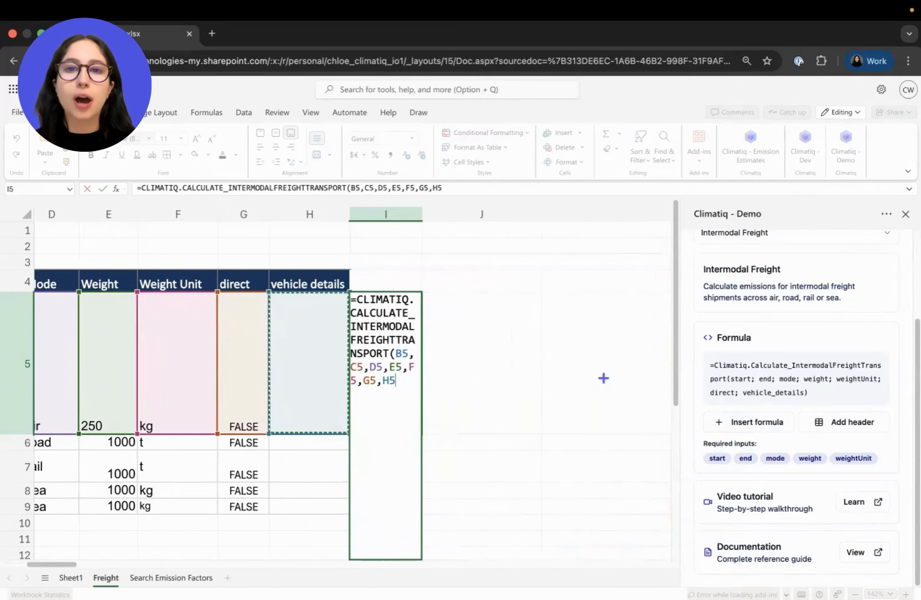
{"action": "type", "text": ")"}
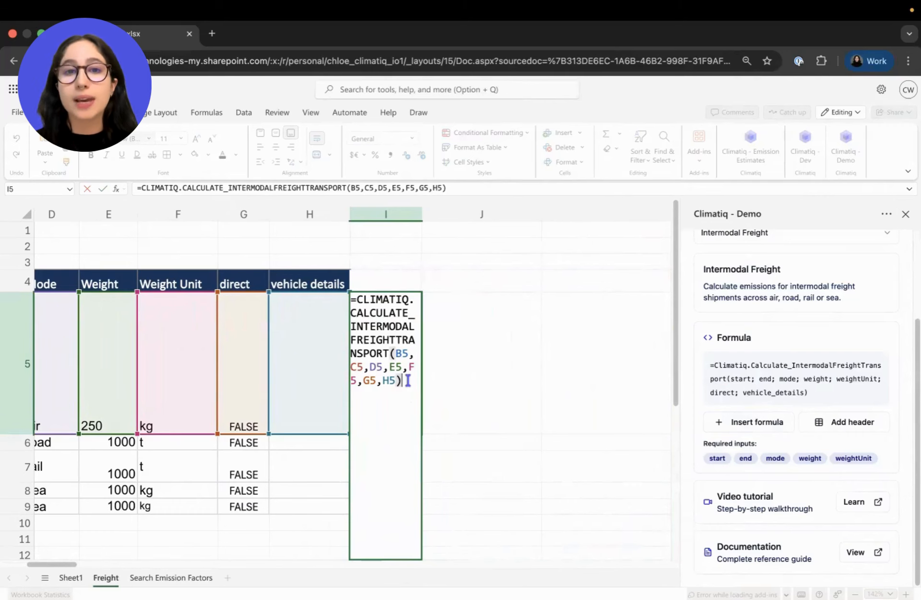
{"action": "key", "text": "Return"}
Add the Intermodal Freight output headers above the results, starting in cell I4, and look over the labelled columns
{"action": "scroll", "coordinate": [488, 373], "scroll_direction": "right", "scroll_amount": 10}
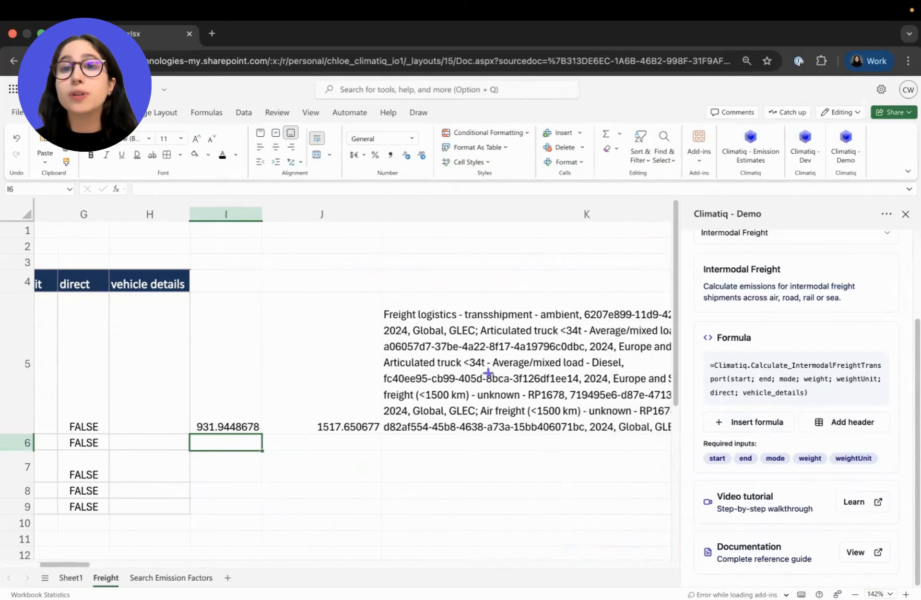
{"action": "scroll", "coordinate": [488, 373], "scroll_direction": "left", "scroll_amount": 8}
{"action": "scroll", "coordinate": [488, 373], "scroll_direction": "left", "scroll_amount": 2}
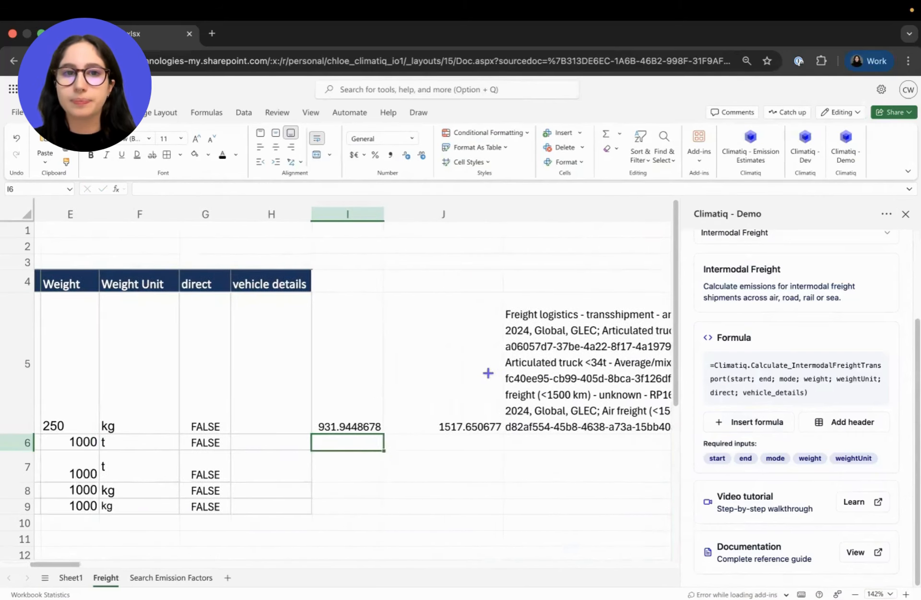
{"action": "left_click", "coordinate": [355, 282]}
{"action": "scroll", "coordinate": [389, 306], "scroll_direction": "right", "scroll_amount": 1}
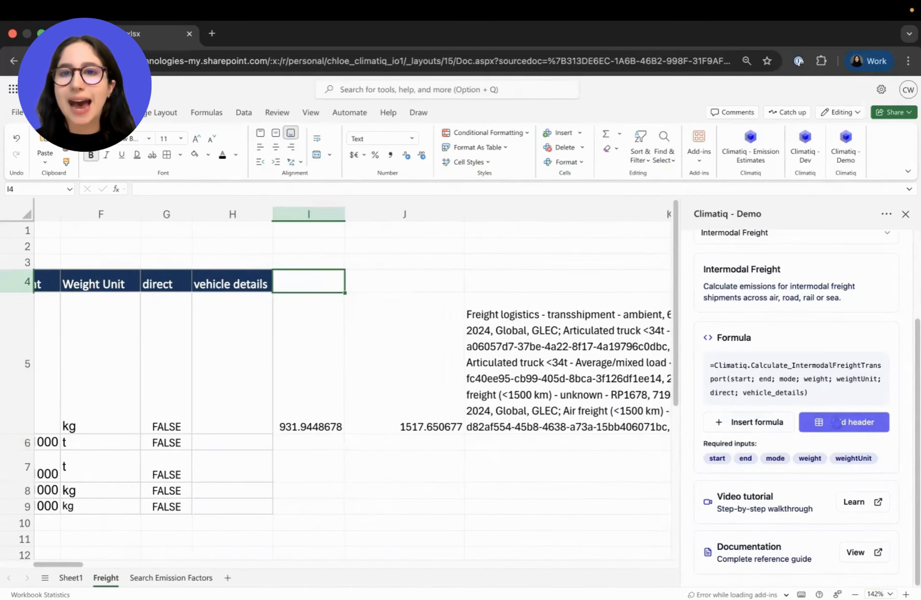
{"action": "left_click", "coordinate": [845, 422]}
{"action": "scroll", "coordinate": [445, 335], "scroll_direction": "right", "scroll_amount": 6}
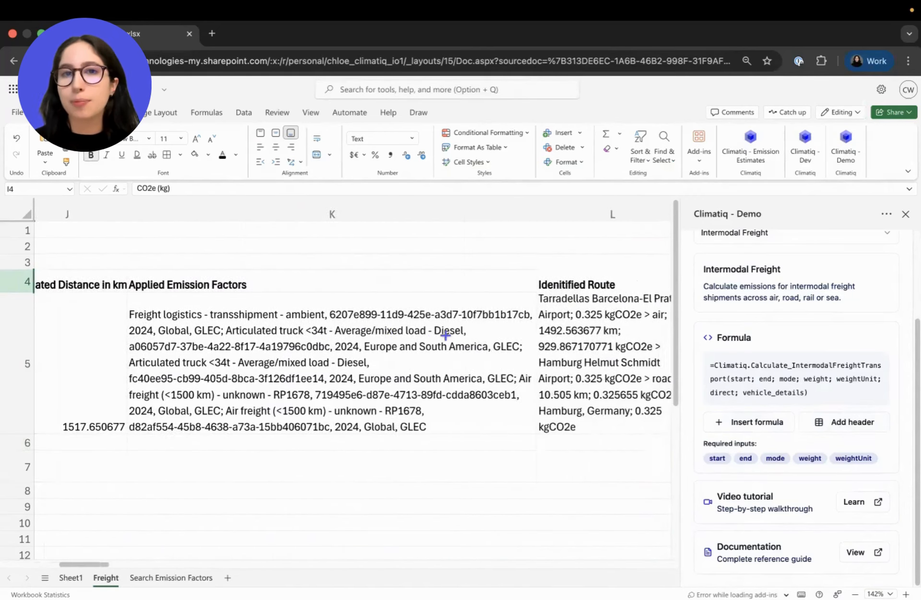
{"action": "scroll", "coordinate": [445, 335], "scroll_direction": "left", "scroll_amount": 5}
{"action": "scroll", "coordinate": [446, 335], "scroll_direction": "left", "scroll_amount": 1}
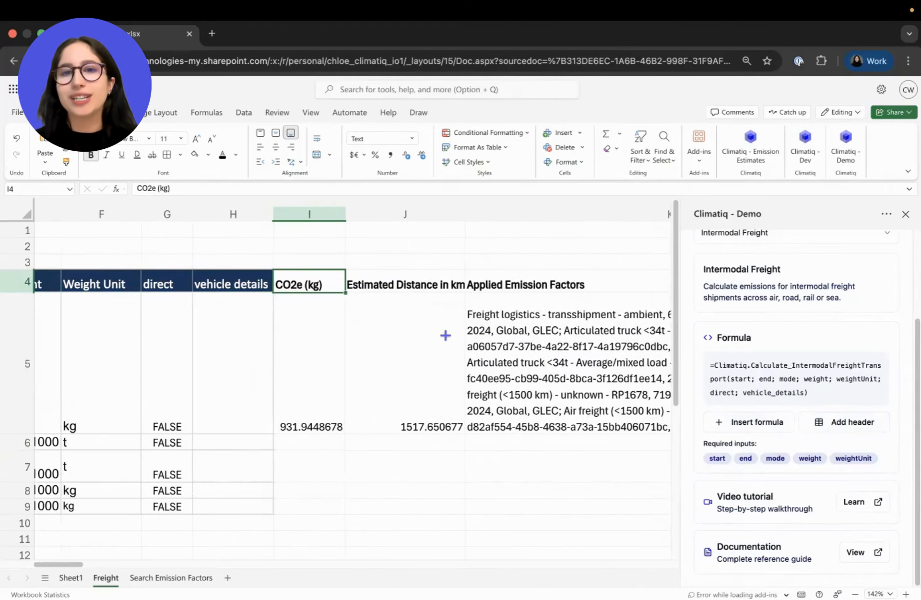
Examine the first shipment's results in rows 4 and 5: CO2e, estimated distance, applied emission factors and identified route
{"action": "scroll", "coordinate": [302, 330], "scroll_direction": "up", "scroll_amount": 5}
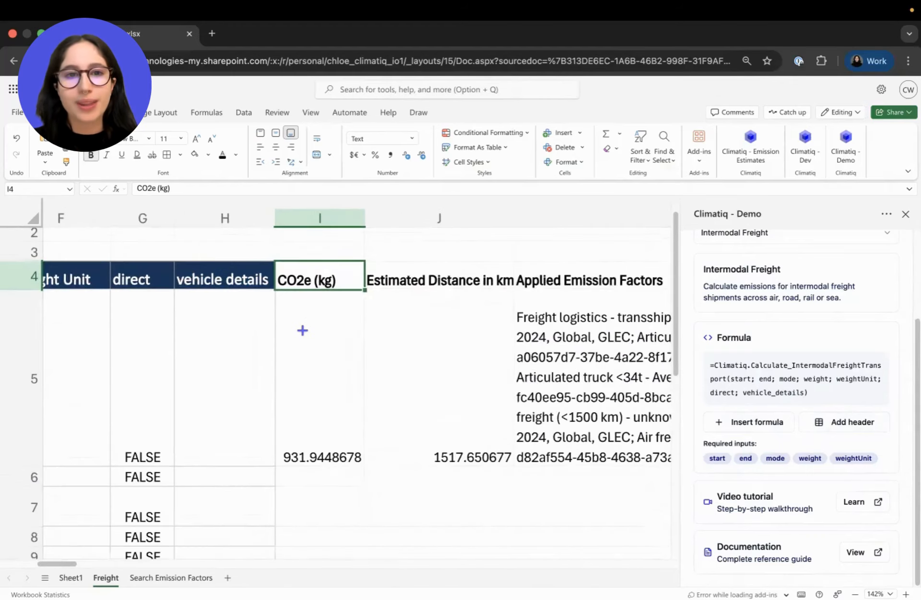
{"action": "scroll", "coordinate": [302, 330], "scroll_direction": "up", "scroll_amount": 1}
{"action": "left_click", "coordinate": [324, 344]}
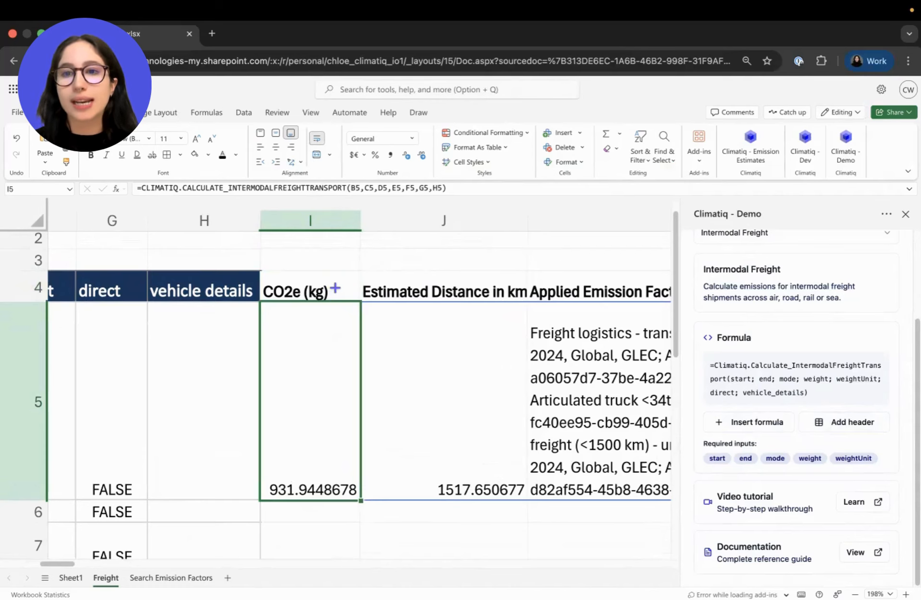
{"action": "left_click_drag", "start_coordinate": [335, 288], "coordinate": [323, 448]}
{"action": "scroll", "coordinate": [322, 381], "scroll_direction": "left", "scroll_amount": 1}
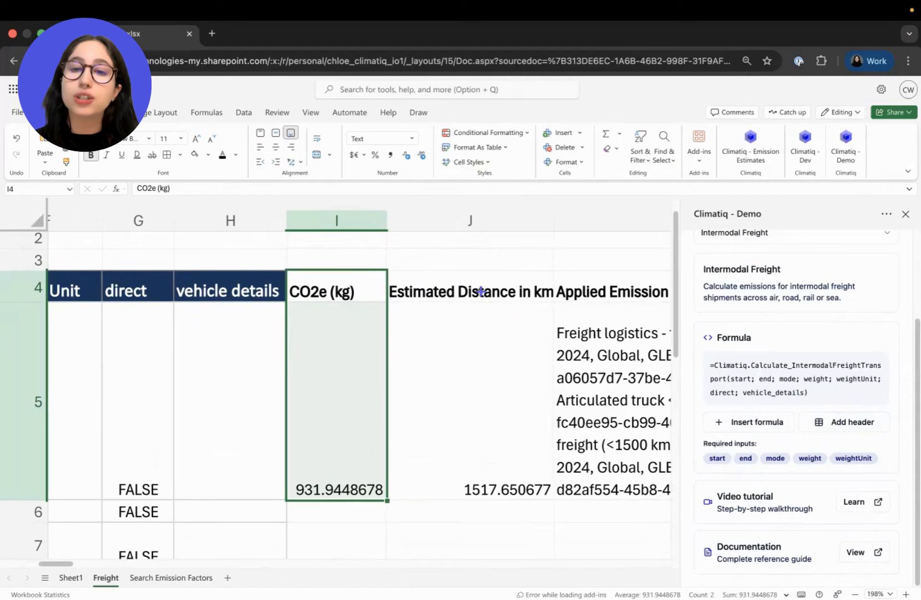
{"action": "left_click_drag", "start_coordinate": [481, 291], "coordinate": [477, 394]}
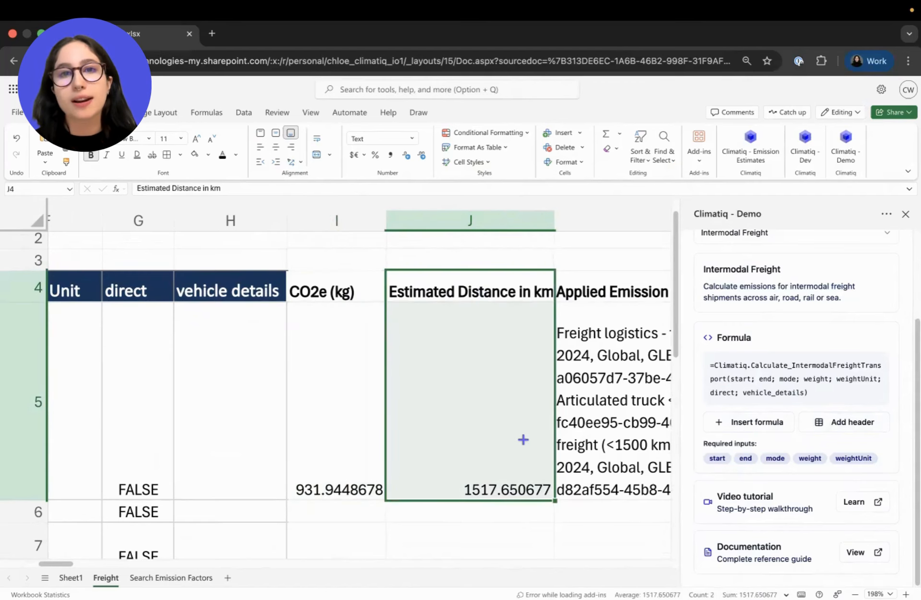
{"action": "scroll", "coordinate": [523, 439], "scroll_direction": "right", "scroll_amount": 7}
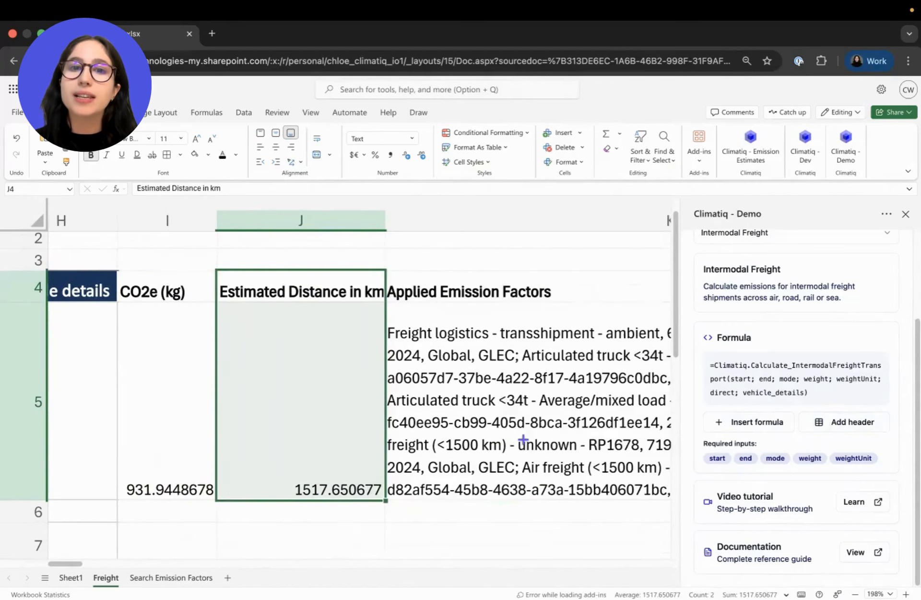
{"action": "left_click_drag", "start_coordinate": [454, 290], "coordinate": [446, 410]}
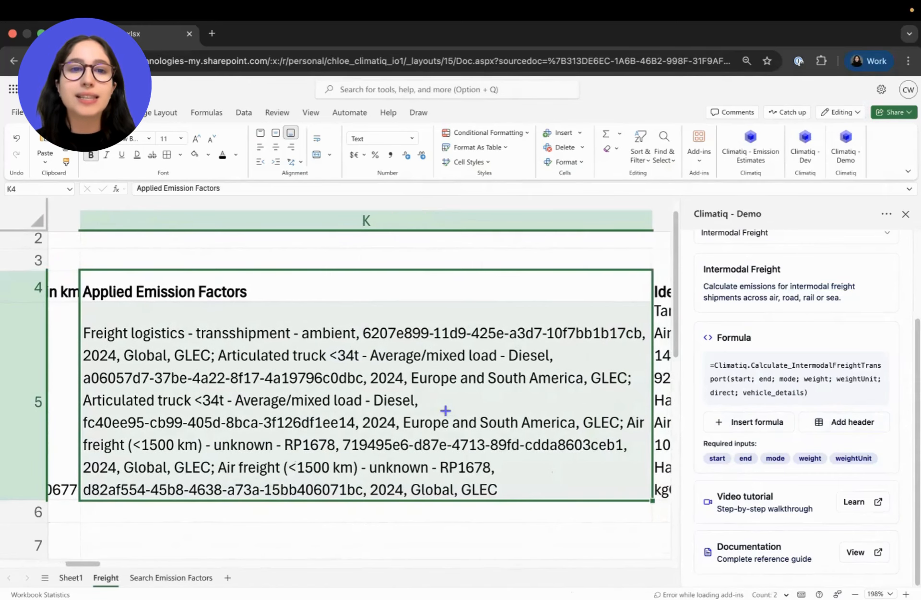
{"action": "scroll", "coordinate": [446, 411], "scroll_direction": "right", "scroll_amount": 6}
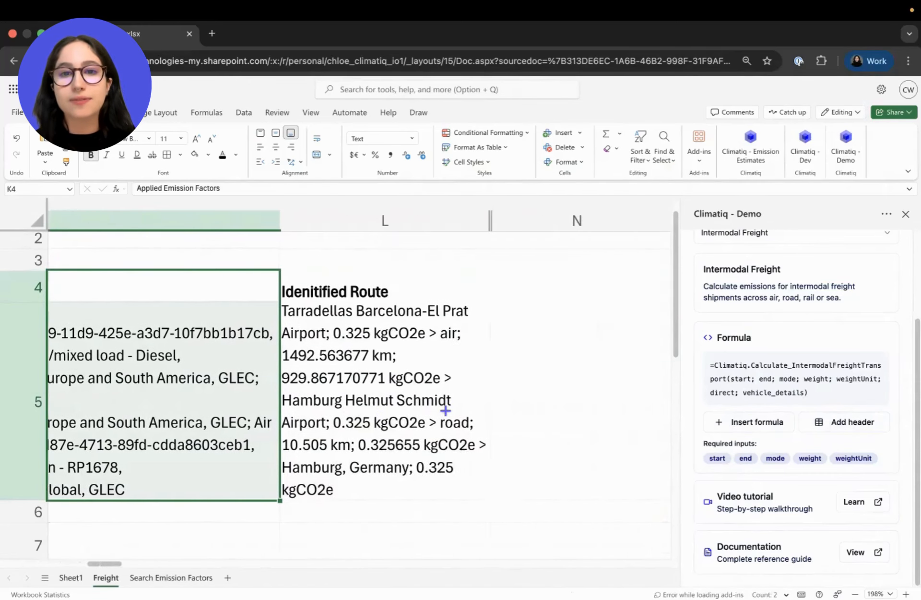
{"action": "left_click_drag", "start_coordinate": [402, 292], "coordinate": [393, 410]}
{"action": "scroll", "coordinate": [391, 422], "scroll_direction": "left", "scroll_amount": 2}
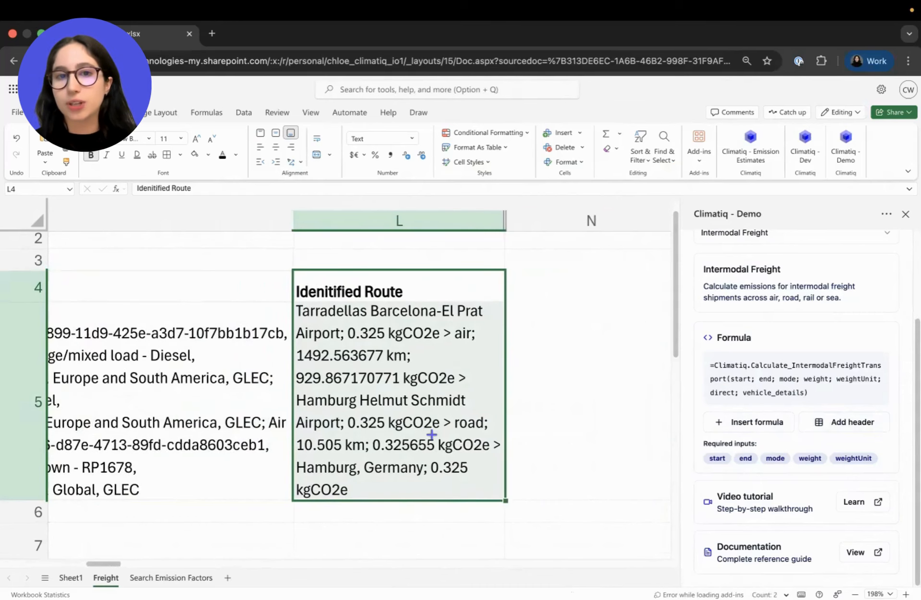
Fill the intermodal freight formula from I5 down to I9 and review the results for the remaining shipments
{"action": "scroll", "coordinate": [432, 434], "scroll_direction": "left", "scroll_amount": 10}
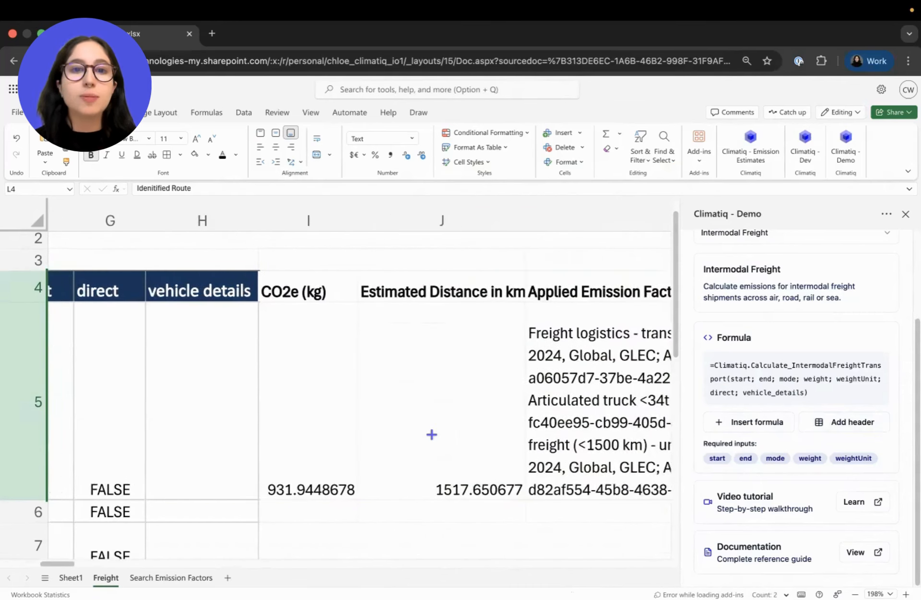
{"action": "scroll", "coordinate": [432, 434], "scroll_direction": "down", "scroll_amount": 3}
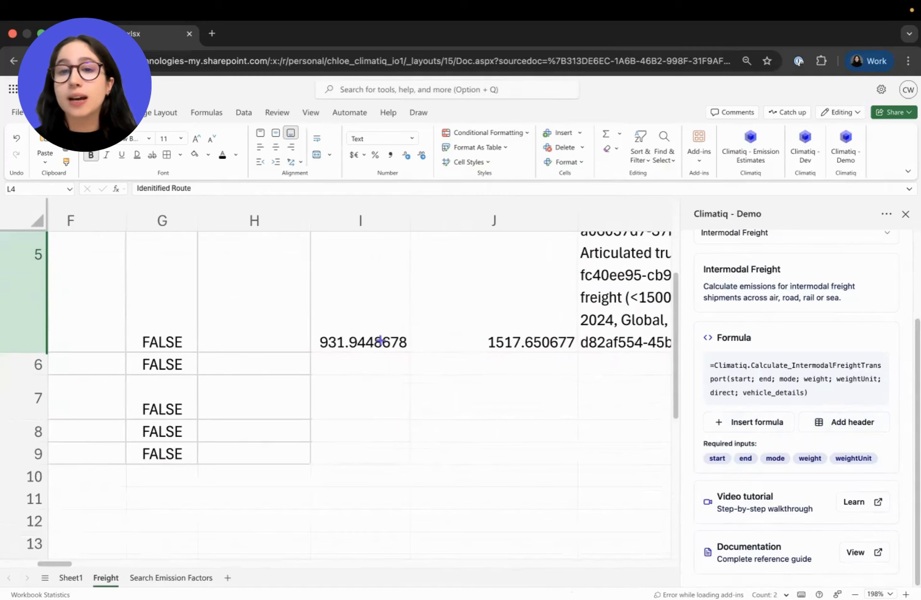
{"action": "left_click", "coordinate": [376, 329]}
{"action": "left_click_drag", "start_coordinate": [411, 354], "coordinate": [400, 448]}
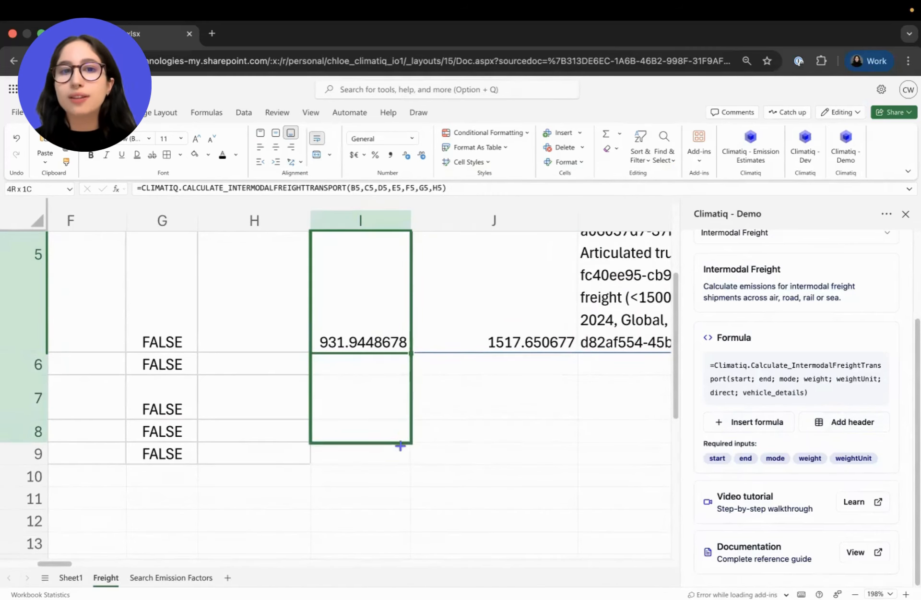
{"action": "scroll", "coordinate": [398, 448], "scroll_direction": "down", "scroll_amount": 6}
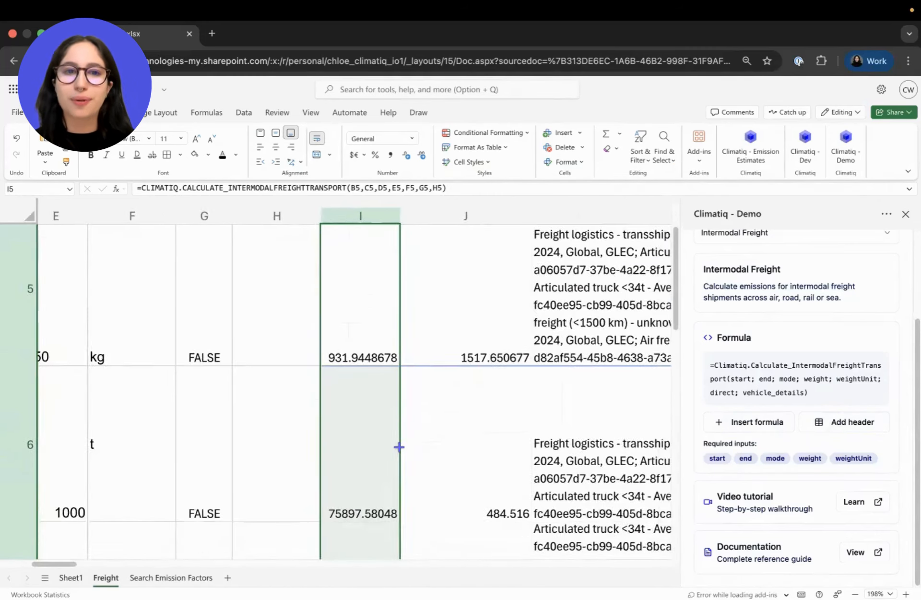
{"action": "scroll", "coordinate": [399, 447], "scroll_direction": "down", "scroll_amount": 2}
{"action": "scroll", "coordinate": [399, 448], "scroll_direction": "right", "scroll_amount": 5}
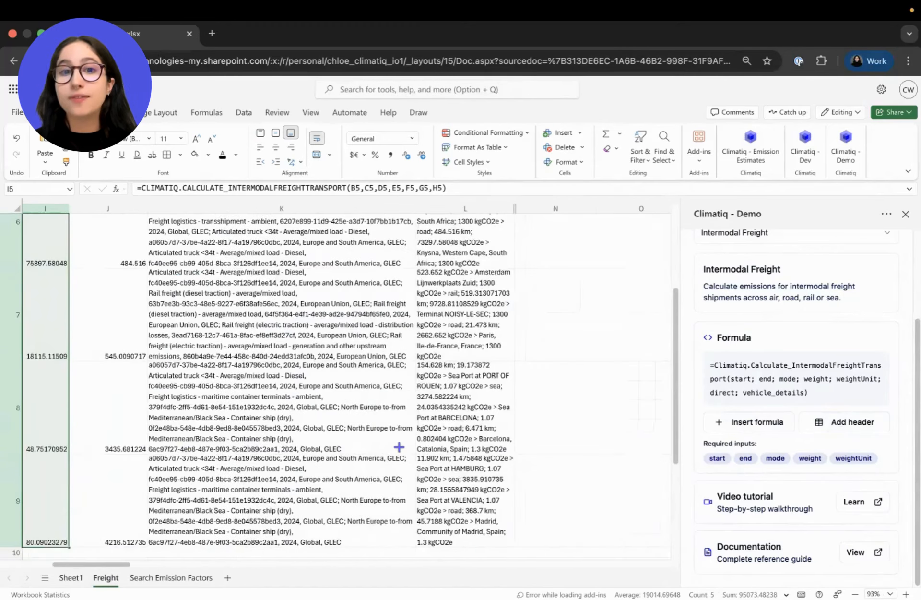
{"action": "scroll", "coordinate": [399, 447], "scroll_direction": "up", "scroll_amount": 5}
{"action": "left_click", "coordinate": [399, 448]}
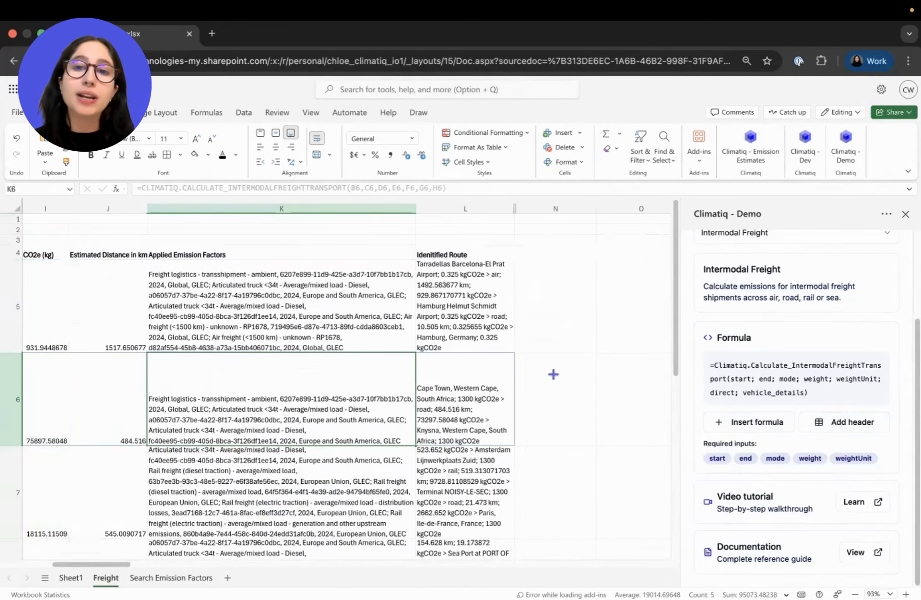
Insert the full Climatiq template for all calculation types from the add-in's pre-built templates
{"action": "scroll", "coordinate": [896, 310], "scroll_direction": "up", "scroll_amount": 3}
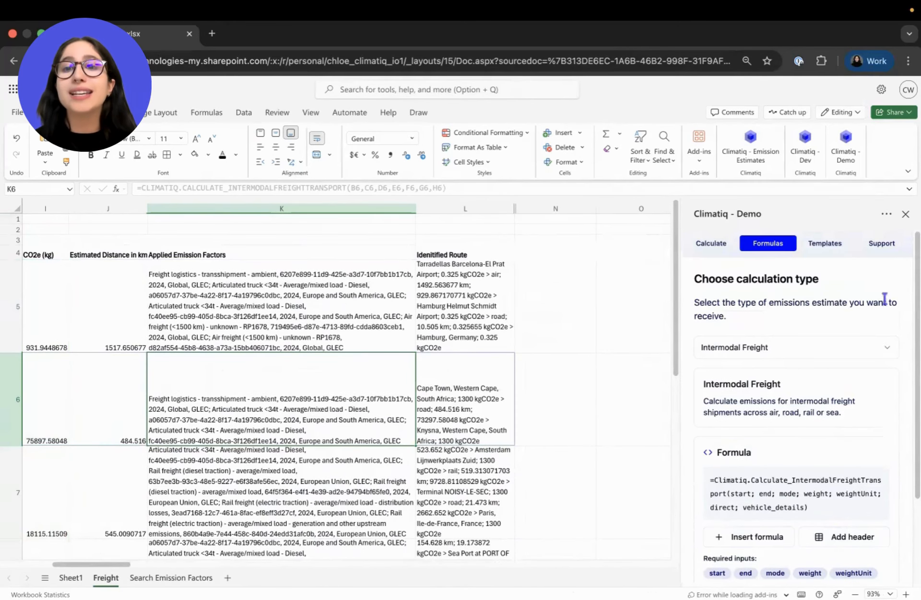
{"action": "left_click", "coordinate": [822, 246]}
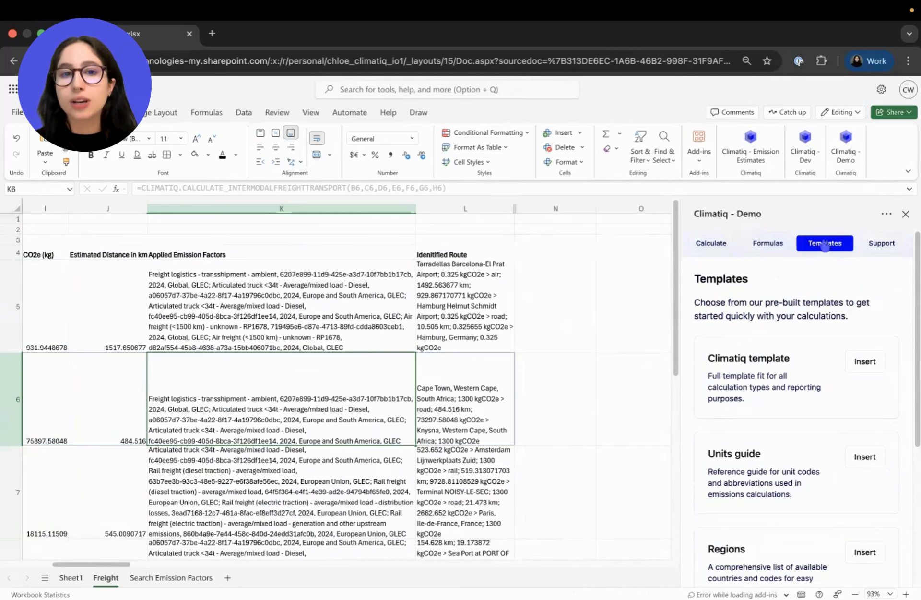
{"action": "scroll", "coordinate": [717, 346], "scroll_direction": "down", "scroll_amount": 2}
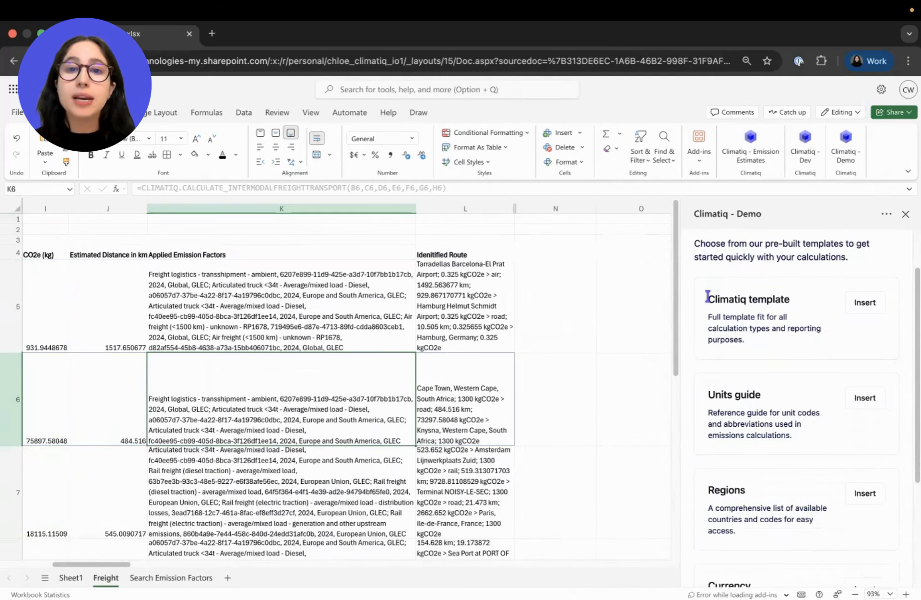
{"action": "left_click_drag", "start_coordinate": [708, 297], "coordinate": [776, 347]}
{"action": "scroll", "coordinate": [776, 351], "scroll_direction": "up", "scroll_amount": 2}
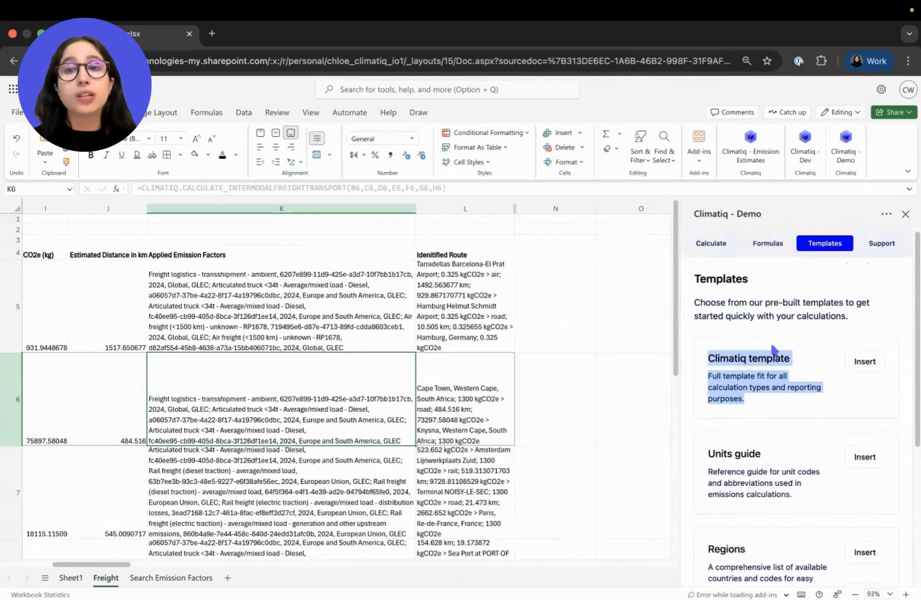
{"action": "left_click", "coordinate": [878, 364]}
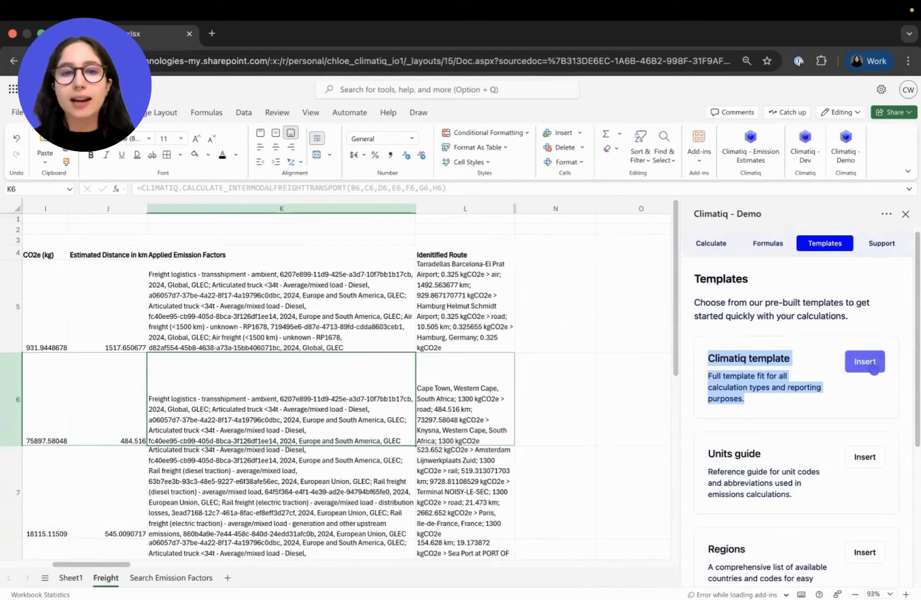